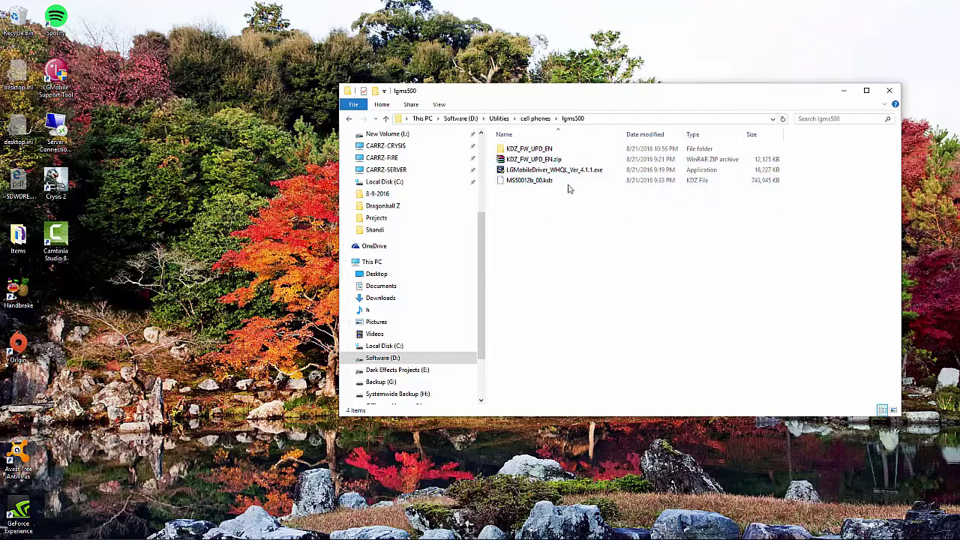
Run the LG Mobile Driver installer through to a successful install and dismiss the confirmation.
{"action": "left_click", "coordinate": [550, 173]}
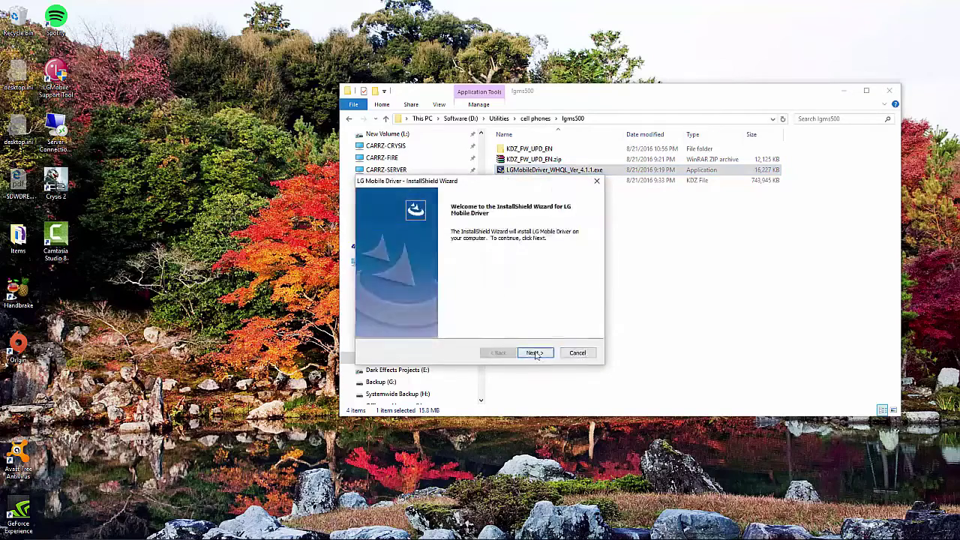
{"action": "left_click", "coordinate": [532, 352]}
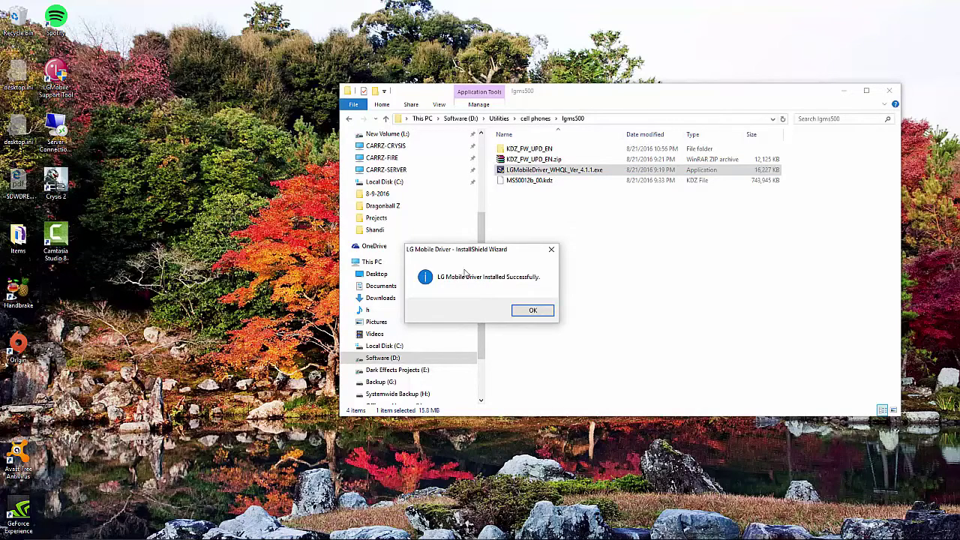
{"action": "left_click", "coordinate": [534, 310]}
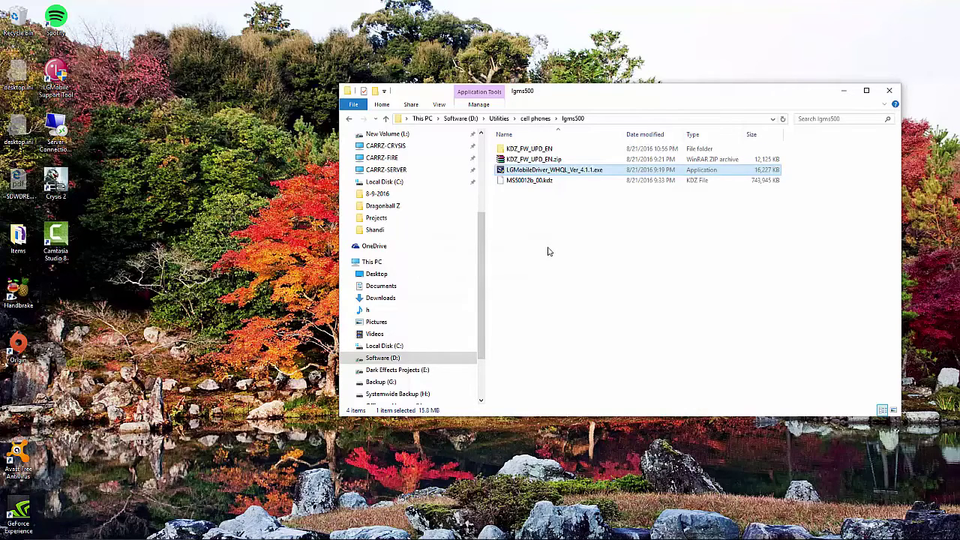
{"action": "left_click", "coordinate": [527, 160]}
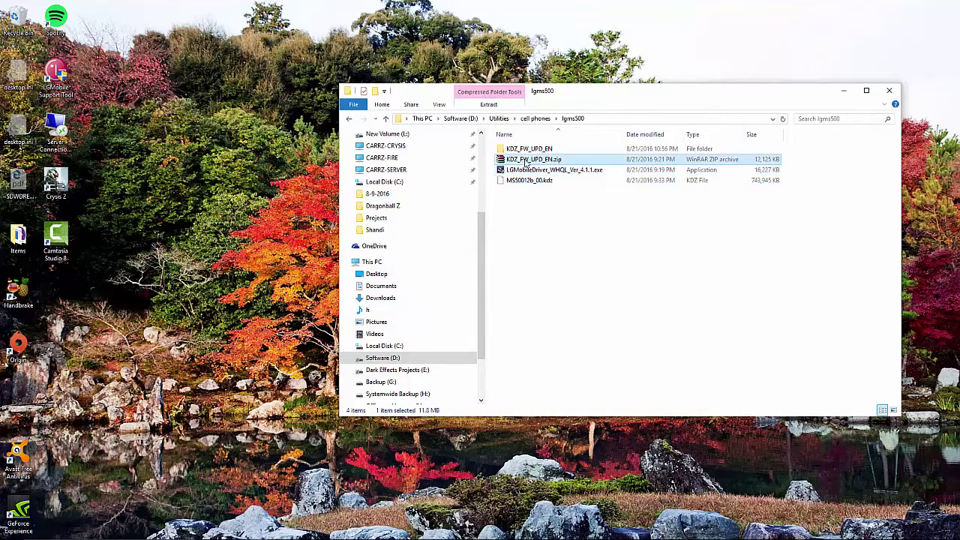
{"action": "right_click", "coordinate": [527, 161]}
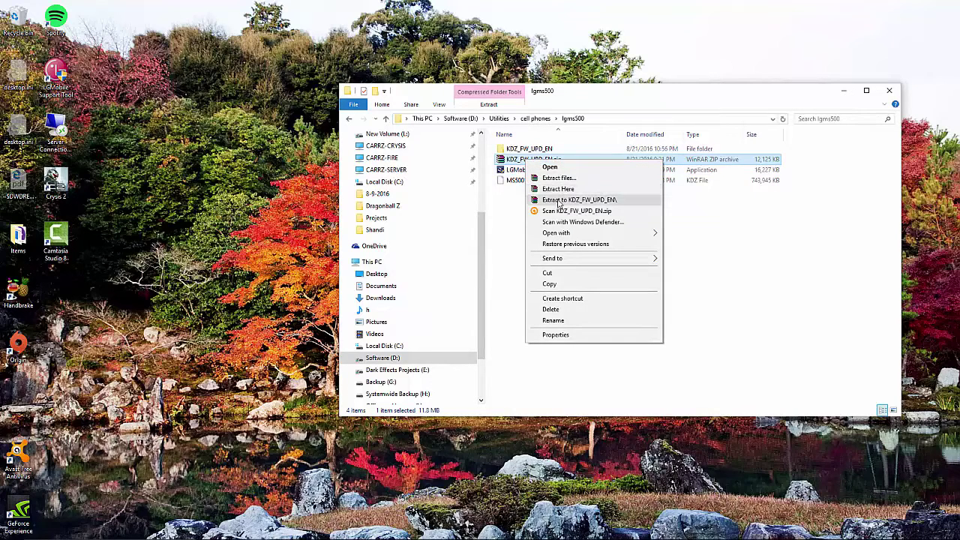
{"action": "left_click", "coordinate": [687, 233]}
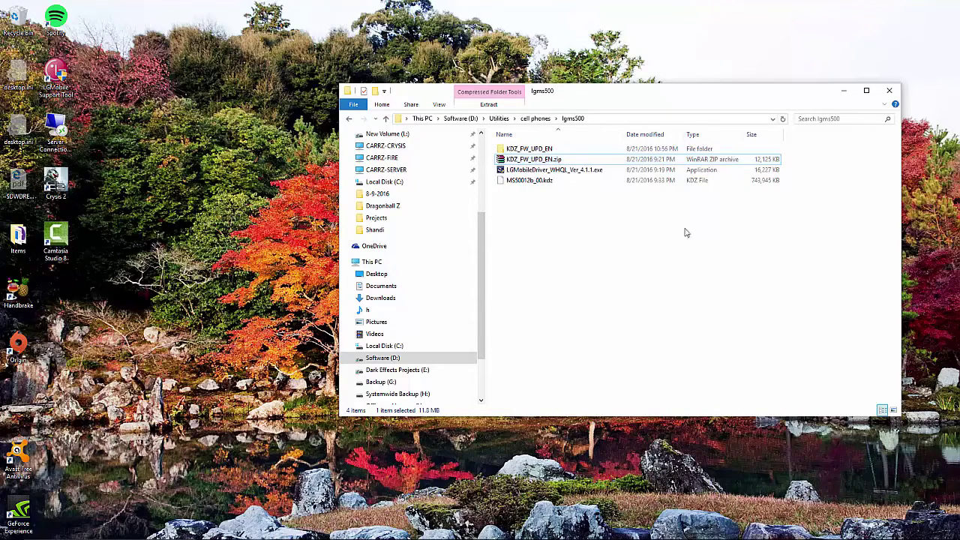
{"action": "double_click", "coordinate": [530, 150]}
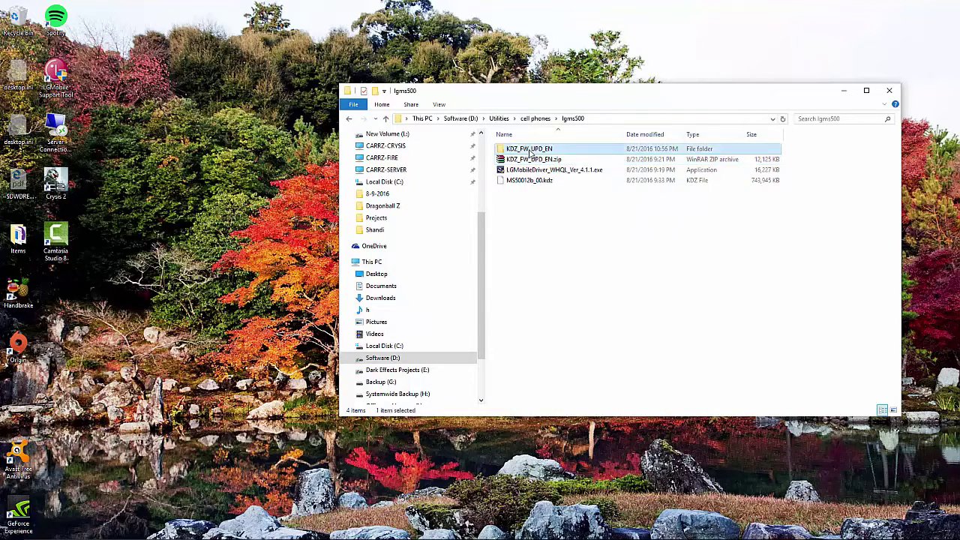
{"action": "left_click", "coordinate": [349, 120]}
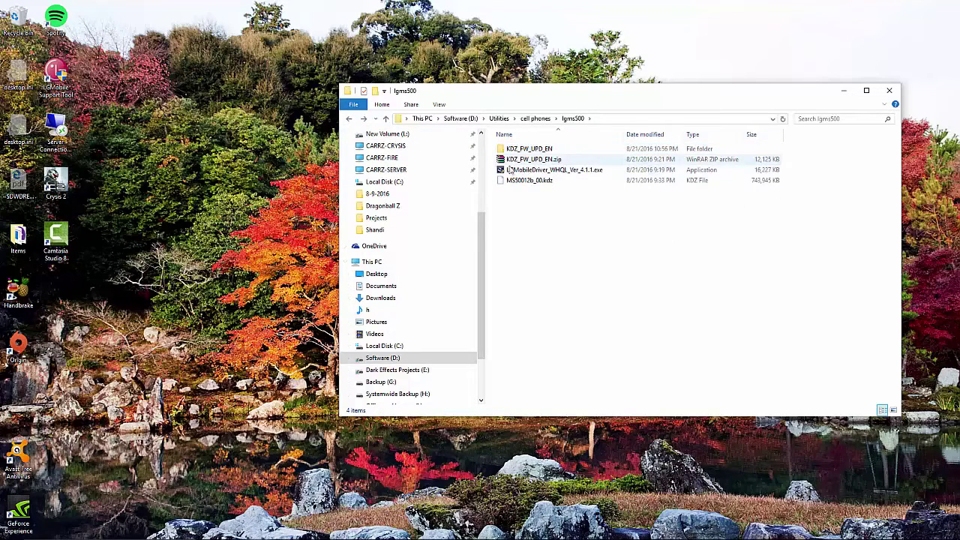
{"action": "left_click", "coordinate": [522, 161]}
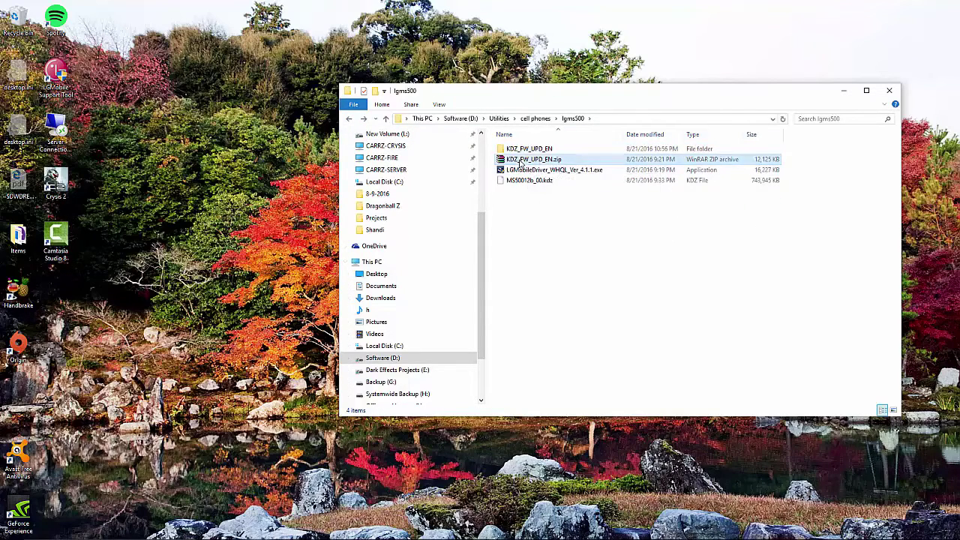
{"action": "right_click", "coordinate": [521, 160]}
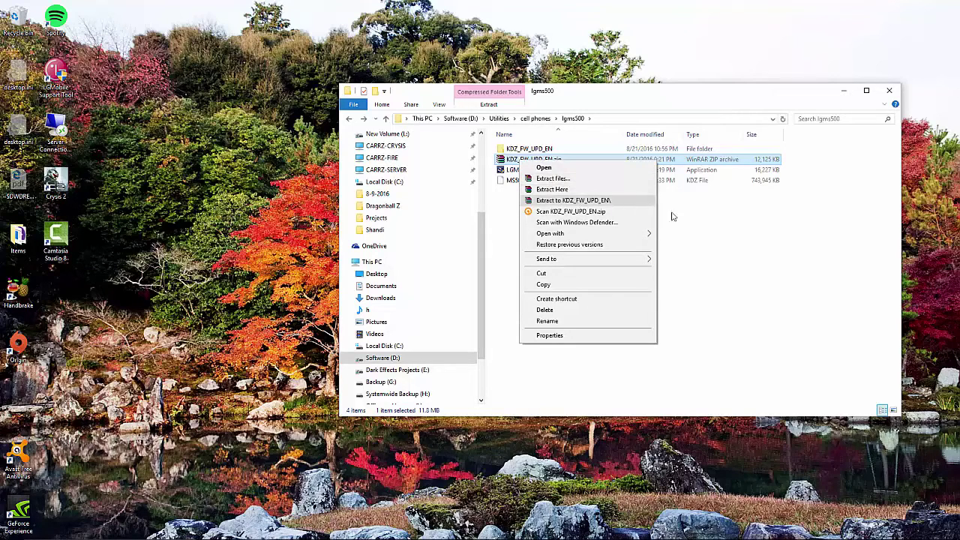
{"action": "left_click", "coordinate": [697, 217]}
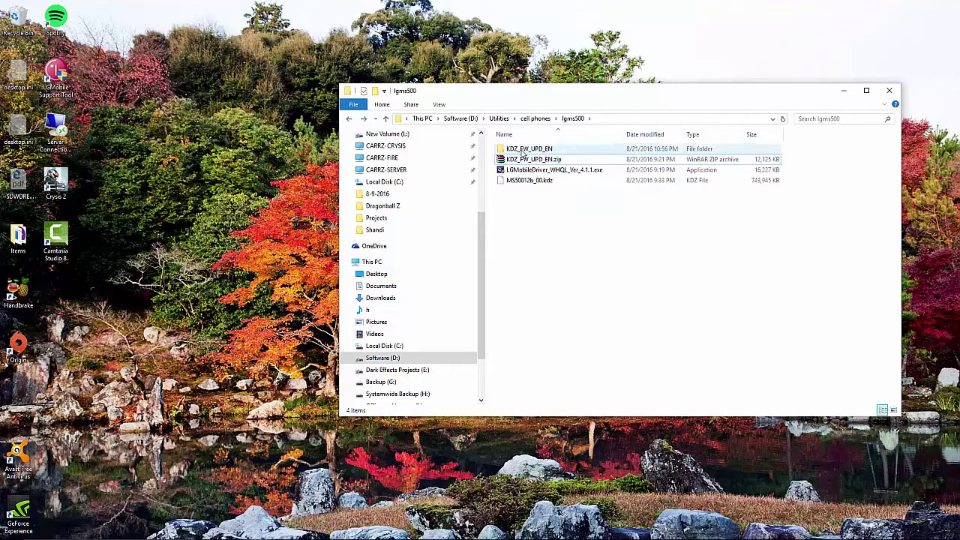
Start msxml.msi from KDZ_FW_UPD_EN, then cancel MSXML 4.0 SP3 setup without changes.
{"action": "double_click", "coordinate": [523, 150]}
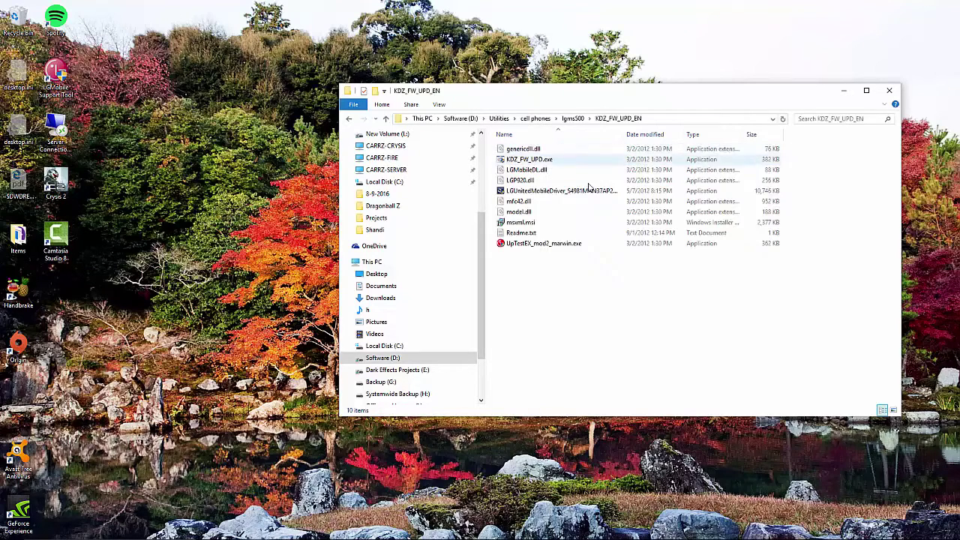
{"action": "left_click", "coordinate": [517, 224]}
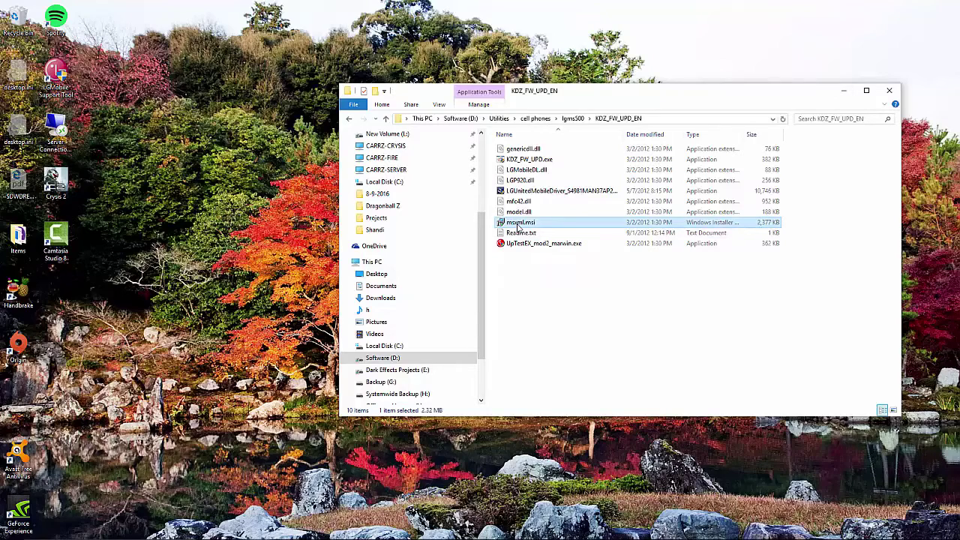
{"action": "double_click", "coordinate": [517, 223]}
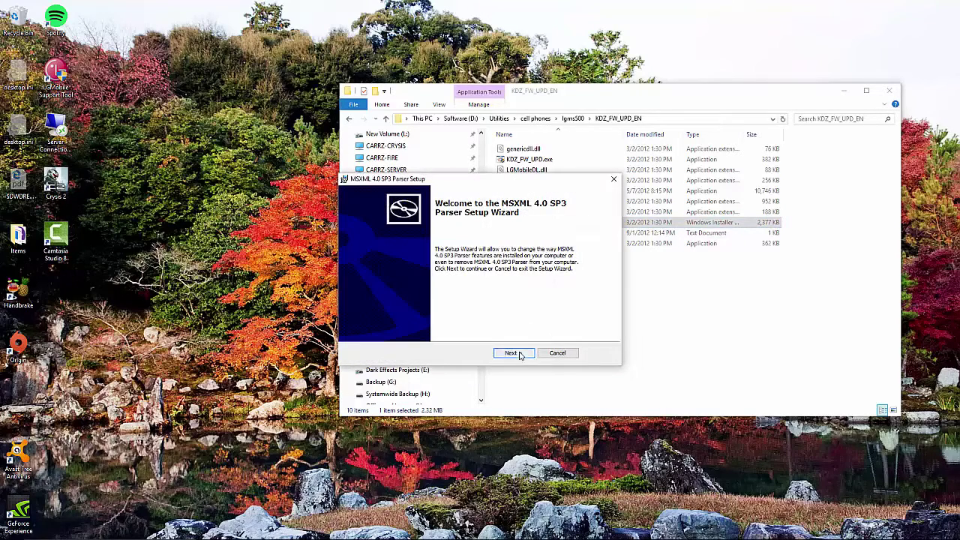
{"action": "left_click", "coordinate": [513, 354]}
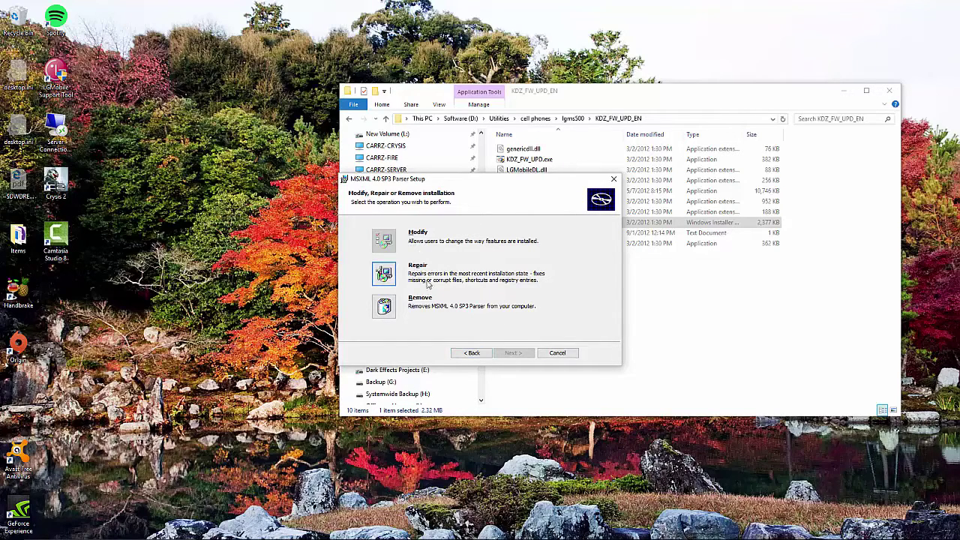
{"action": "left_click", "coordinate": [557, 352]}
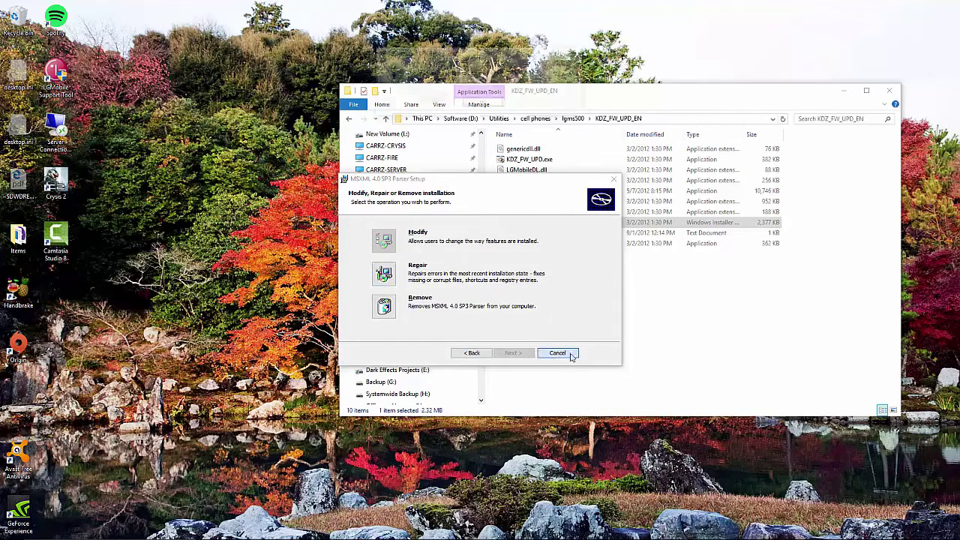
{"action": "left_click", "coordinate": [439, 102]}
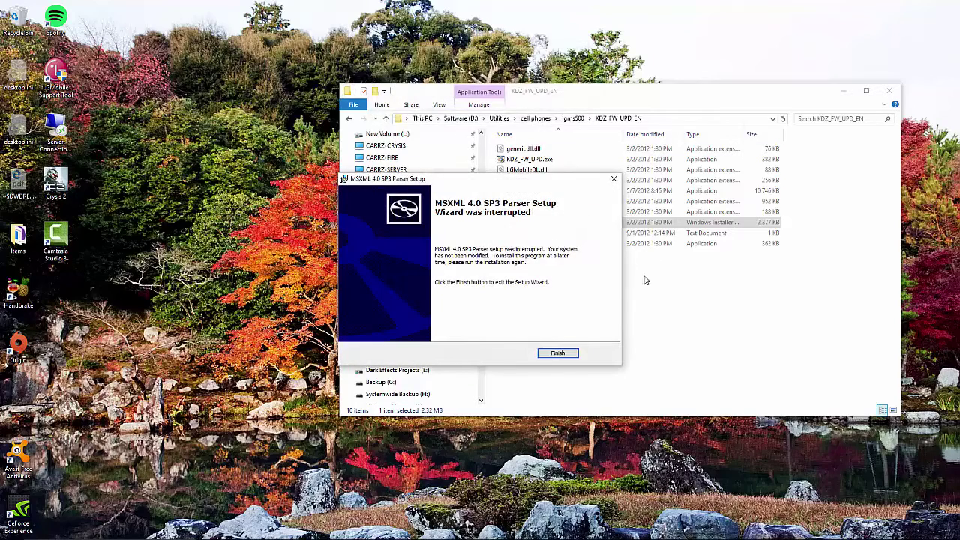
{"action": "left_click", "coordinate": [559, 352]}
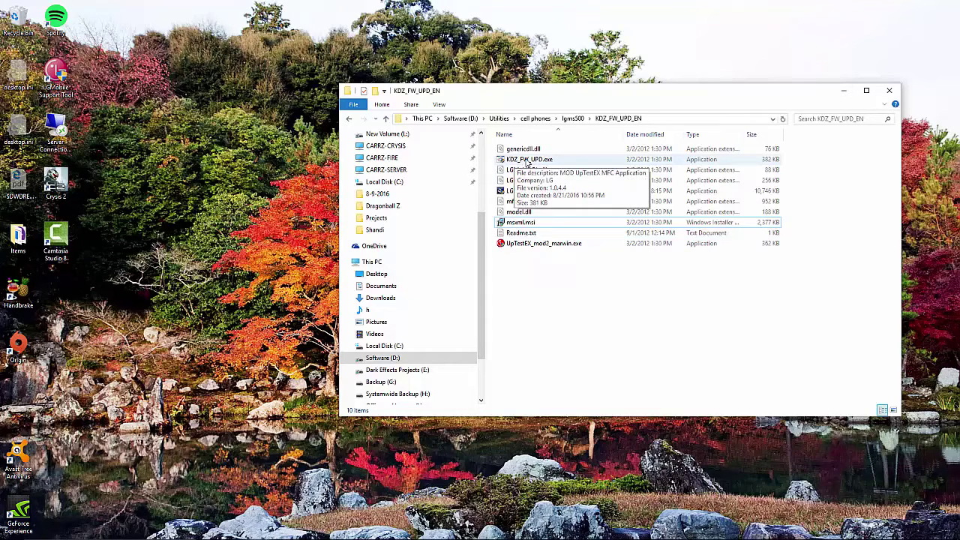
Launch KDZ_FW_UPD.exe, minimize Explorer, and move the Software update window into place.
{"action": "left_click", "coordinate": [529, 160]}
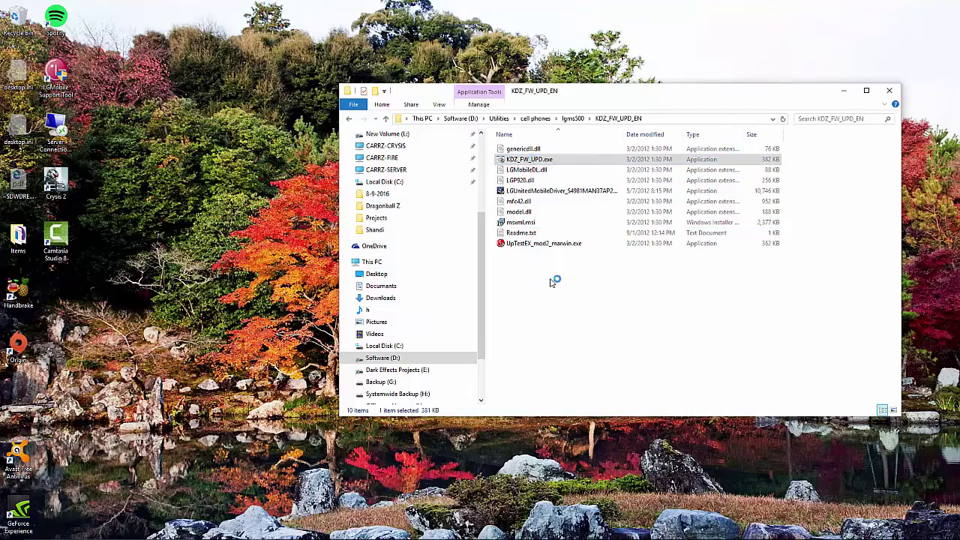
{"action": "left_click", "coordinate": [843, 90]}
{"action": "left_click_drag", "start_coordinate": [499, 141], "coordinate": [525, 128]}
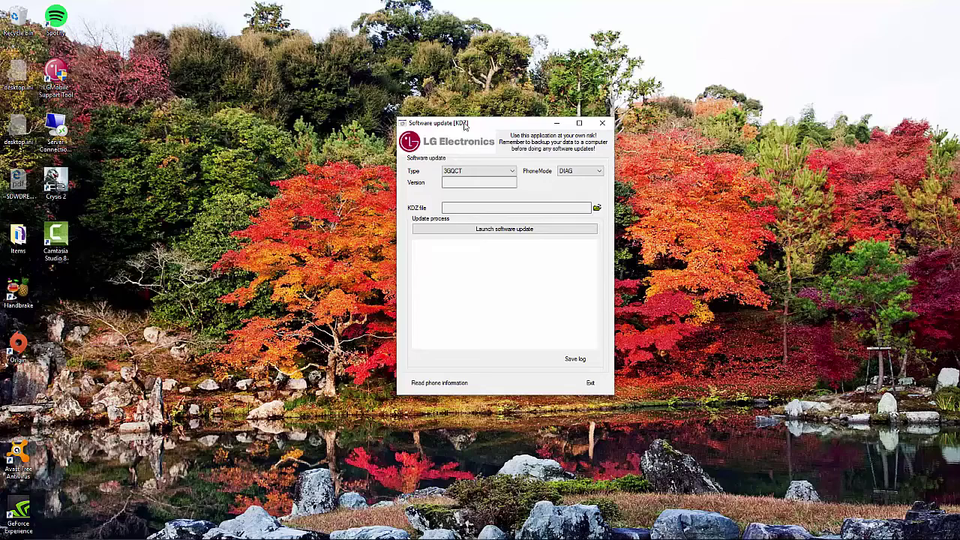
Keep Type 3GQCT and switch PhoneMode to EMERGENCY.
{"action": "left_click_drag", "start_coordinate": [465, 126], "coordinate": [475, 101]}
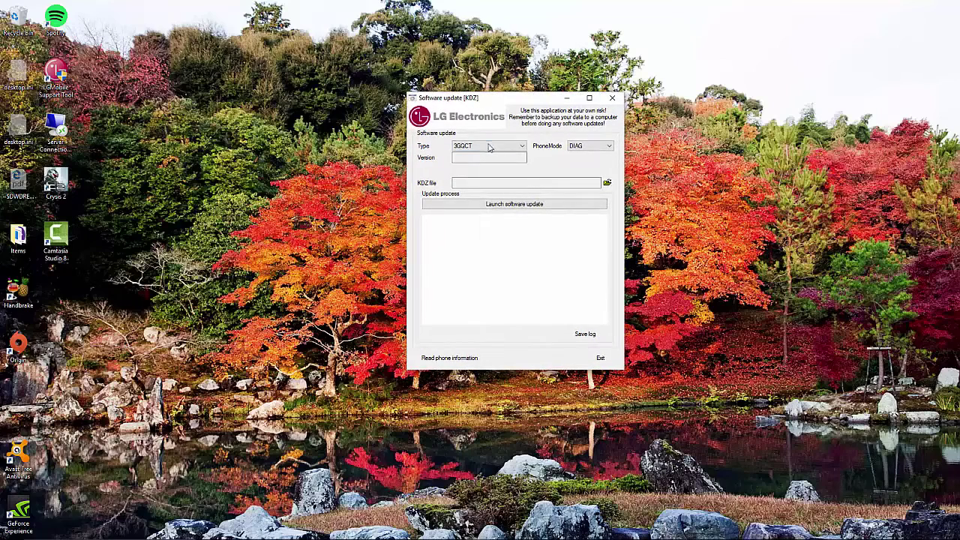
{"action": "left_click", "coordinate": [475, 175]}
{"action": "left_click", "coordinate": [586, 147]}
{"action": "left_click", "coordinate": [584, 168]}
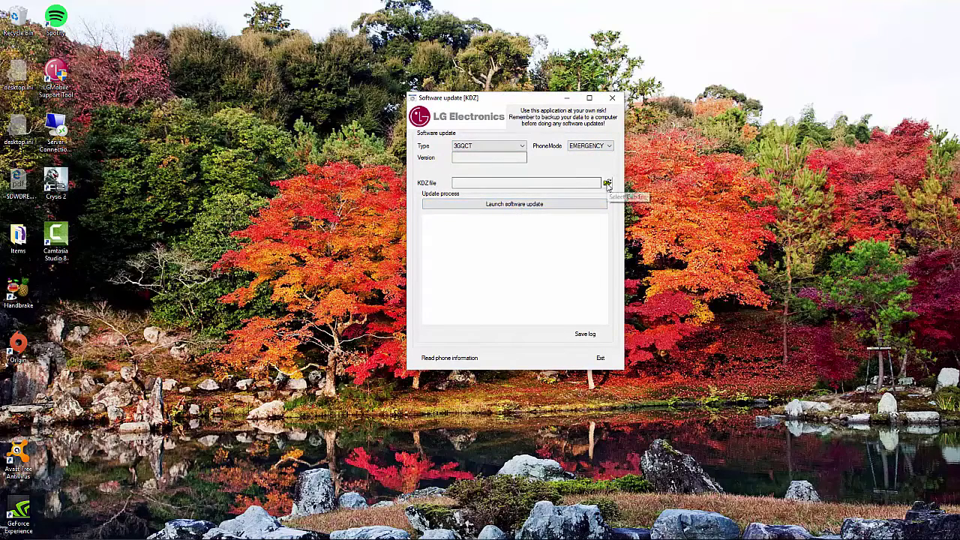
Load MS50012b_00.kdz as the KDZ file from the Open dialog.
{"action": "left_click", "coordinate": [602, 186]}
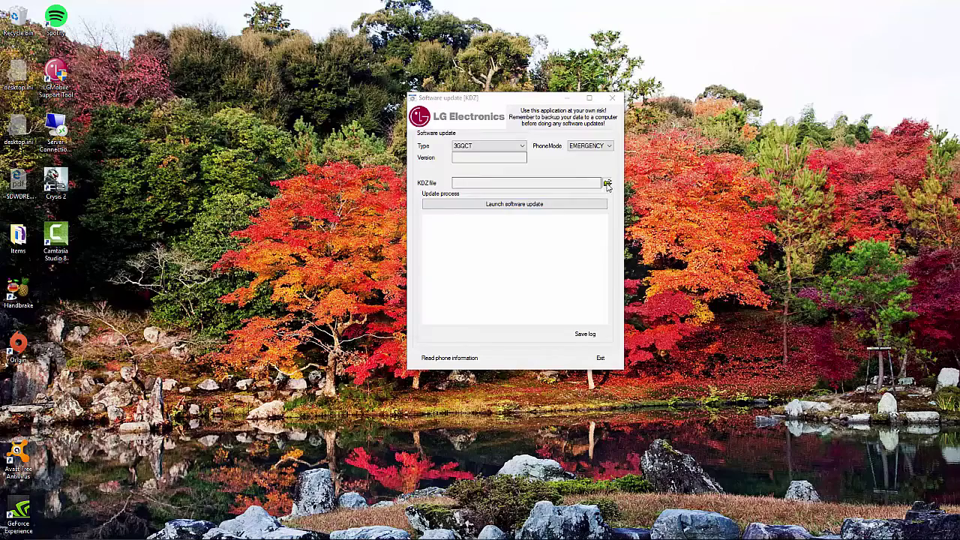
{"action": "left_click_drag", "start_coordinate": [500, 137], "coordinate": [528, 144]}
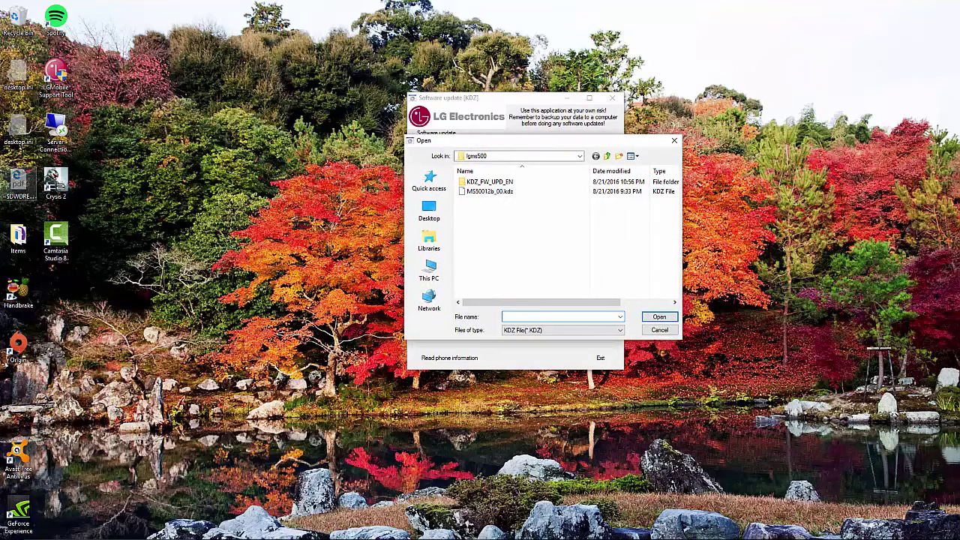
{"action": "mouse_move", "coordinate": [245, 529]}
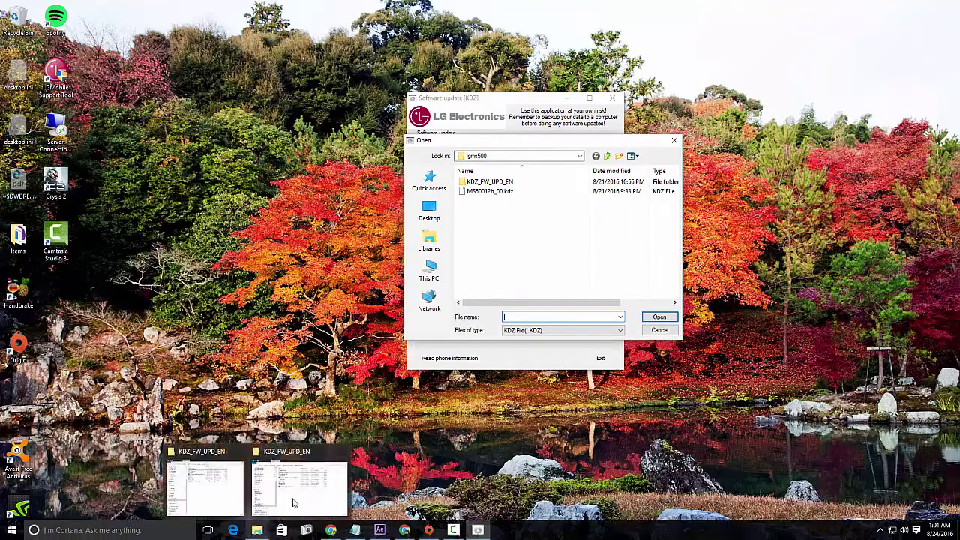
{"action": "left_click", "coordinate": [204, 480]}
{"action": "left_click", "coordinate": [572, 195]}
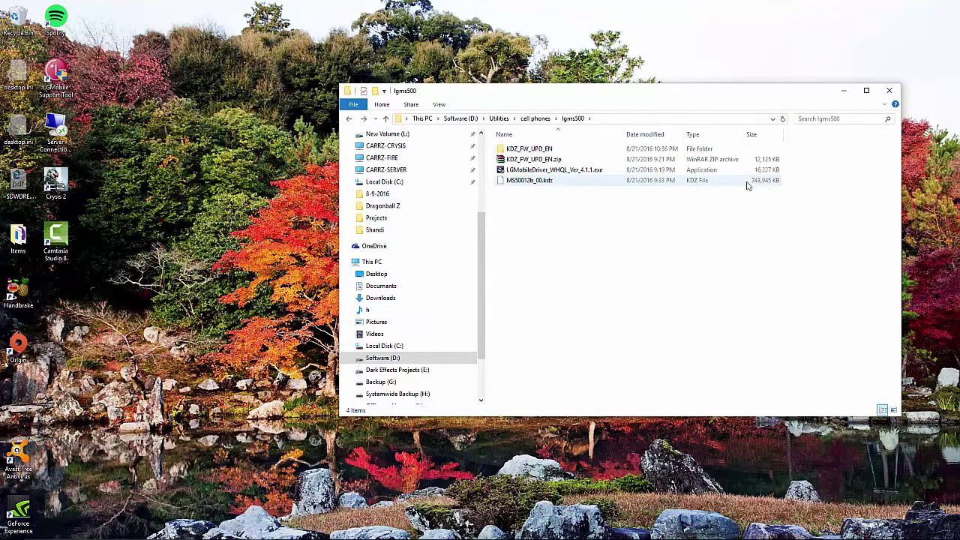
{"action": "left_click_drag", "start_coordinate": [649, 92], "coordinate": [552, 347]}
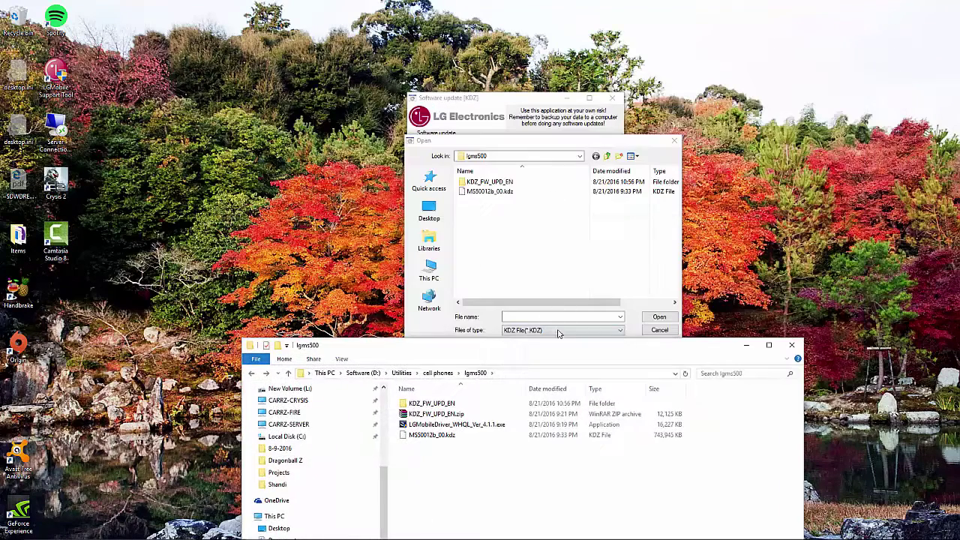
{"action": "double_click", "coordinate": [493, 192]}
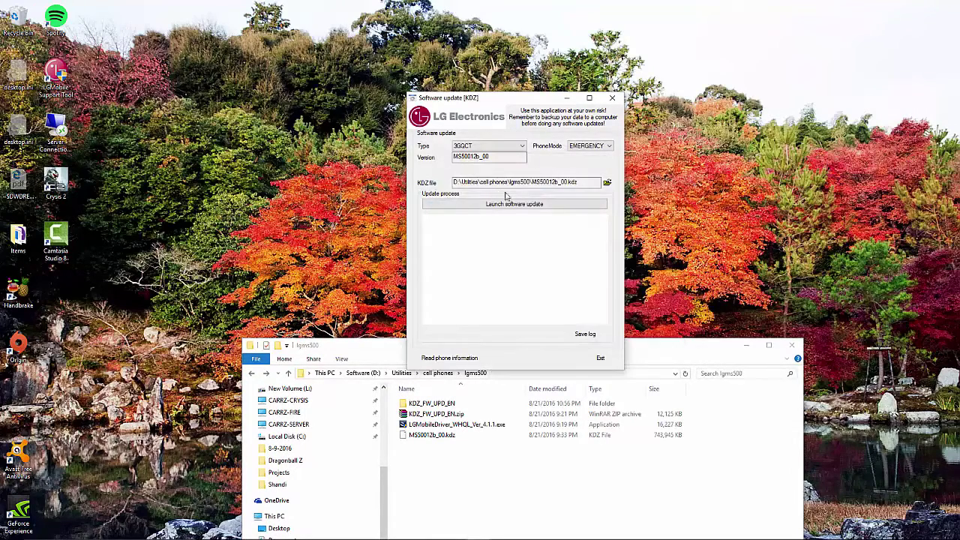
{"action": "left_click_drag", "start_coordinate": [525, 97], "coordinate": [555, 34]}
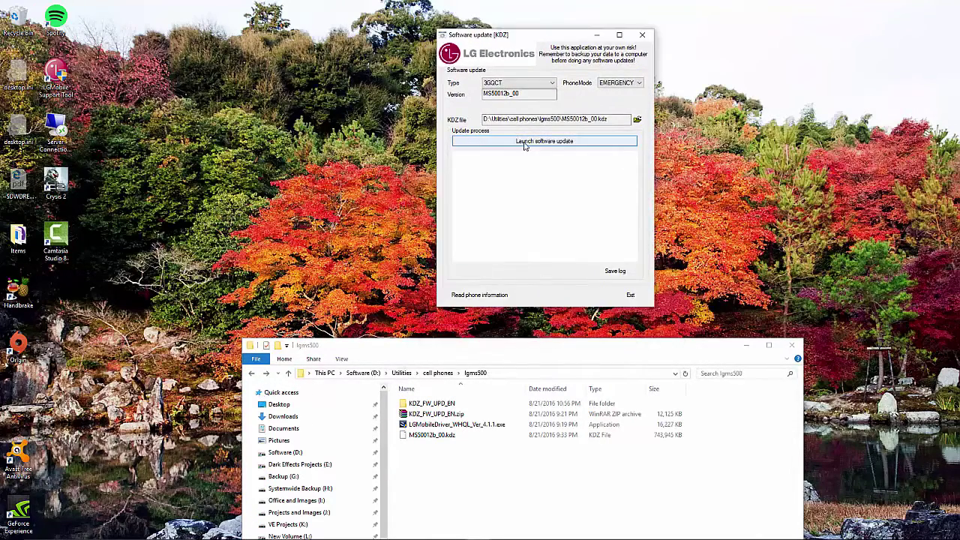
Launch the software update to flash MS50012b_00.kdz onto the phone.
{"action": "left_click", "coordinate": [539, 142]}
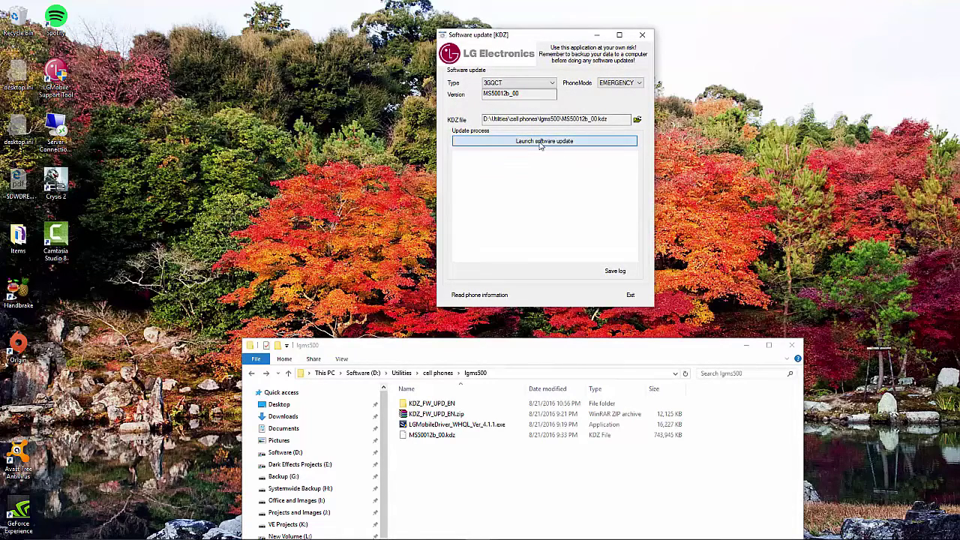